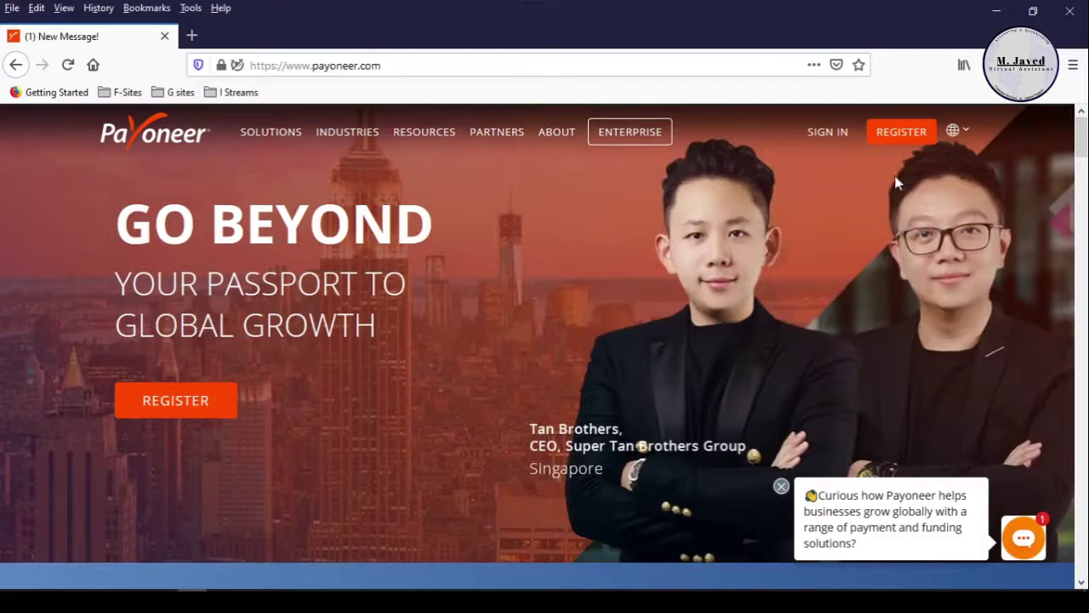
Start registration and choose Individual, 'Get paid by international clients or marketplaces' and 'Less than $5,000'.
{"action": "left_click", "coordinate": [899, 141]}
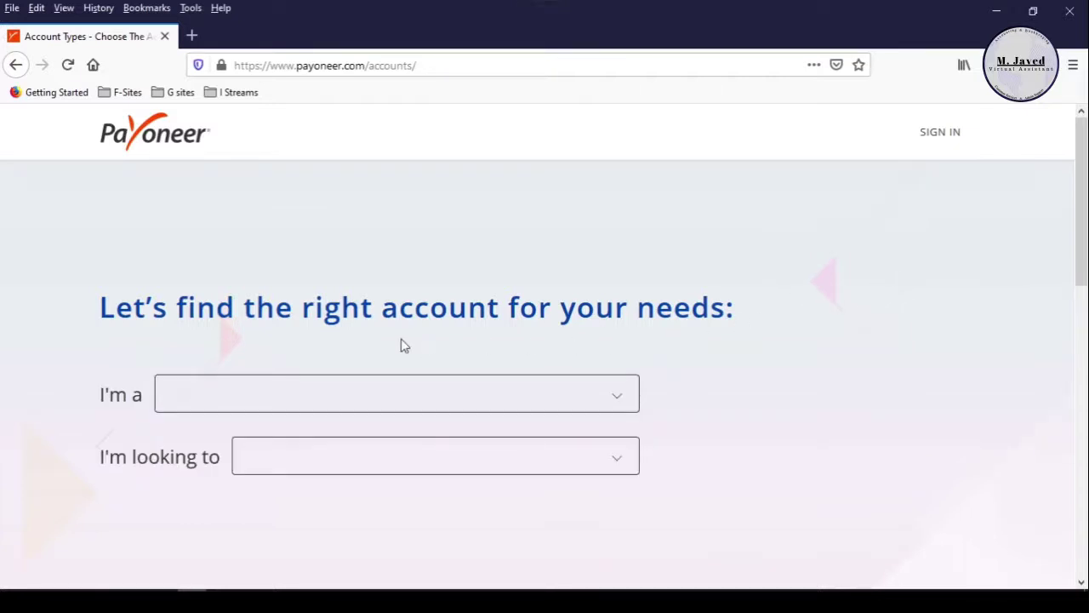
{"action": "scroll", "coordinate": [637, 317], "scroll_direction": "down", "scroll_amount": 2}
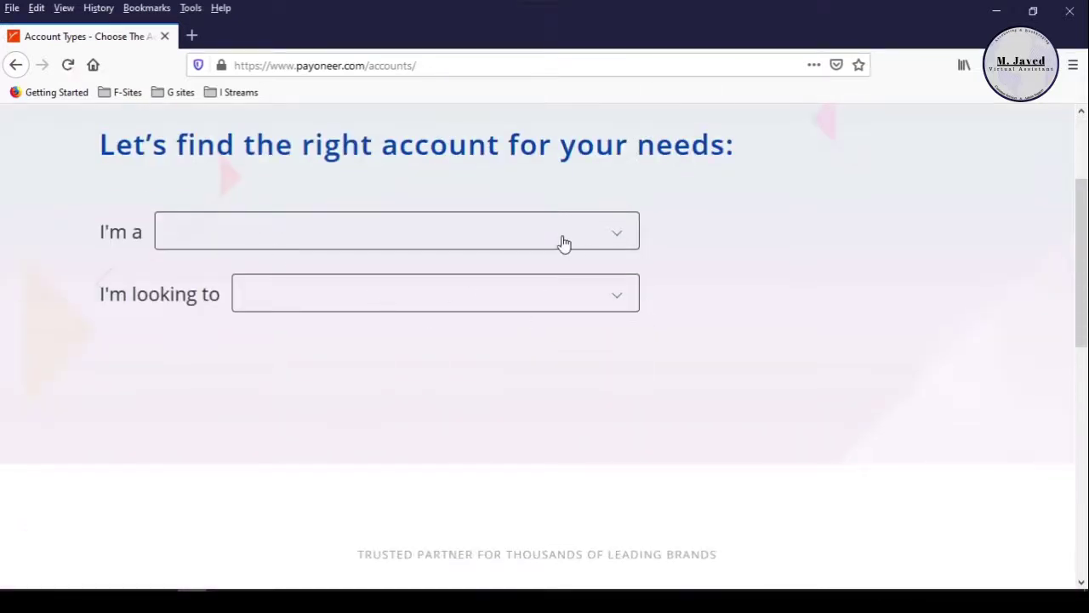
{"action": "left_click", "coordinate": [602, 241]}
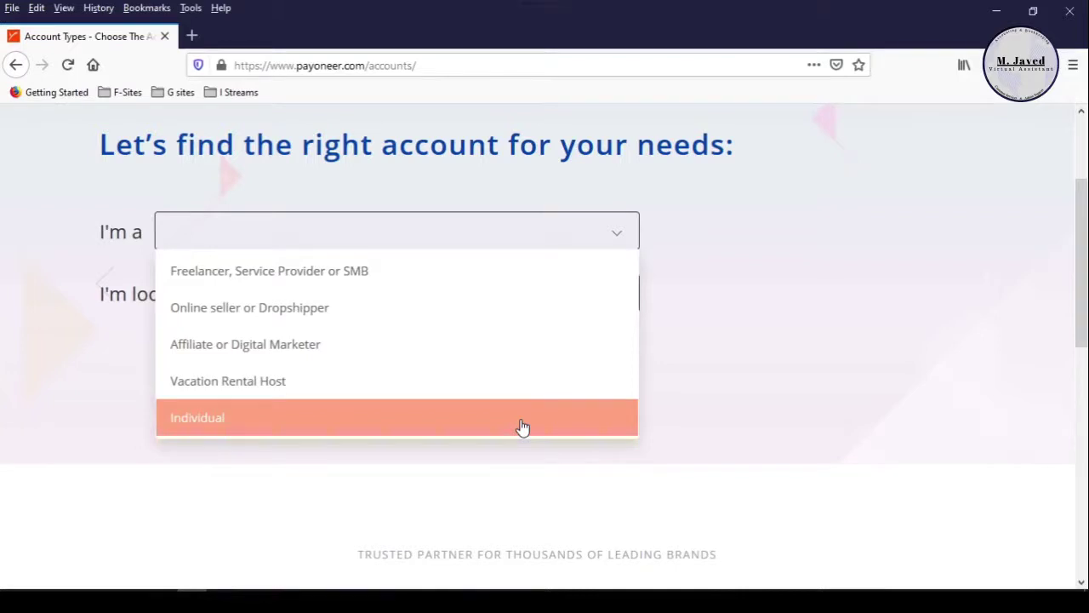
{"action": "left_click", "coordinate": [522, 426]}
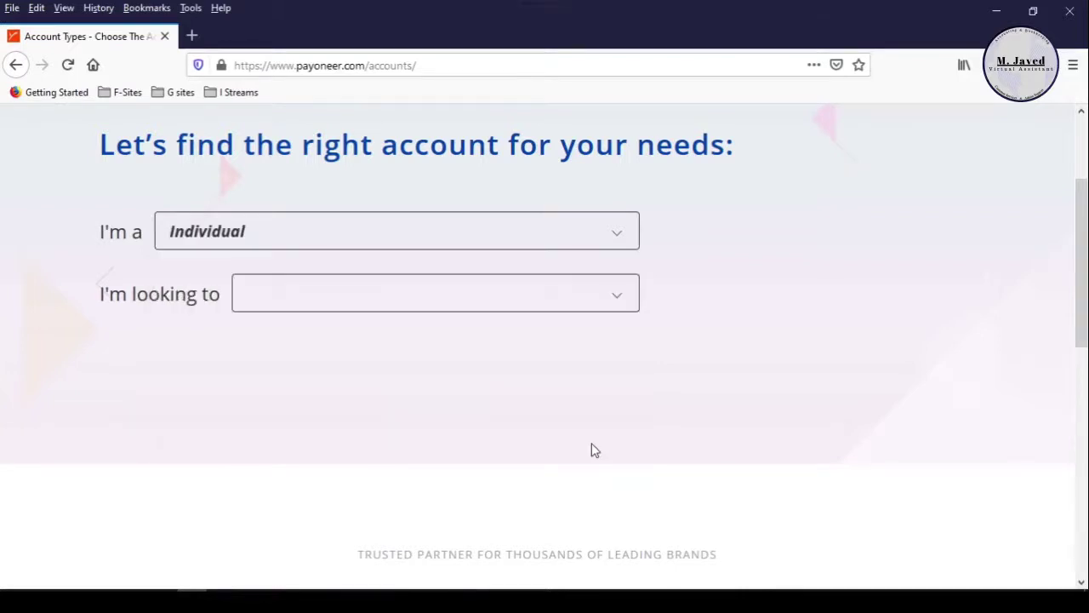
{"action": "left_click", "coordinate": [623, 299]}
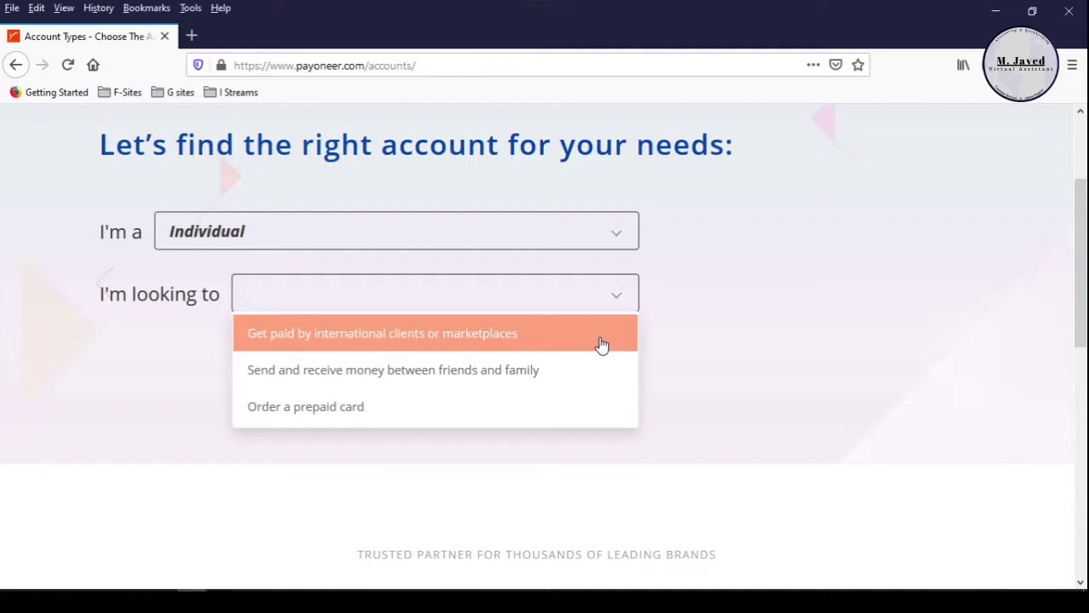
{"action": "left_click", "coordinate": [601, 344]}
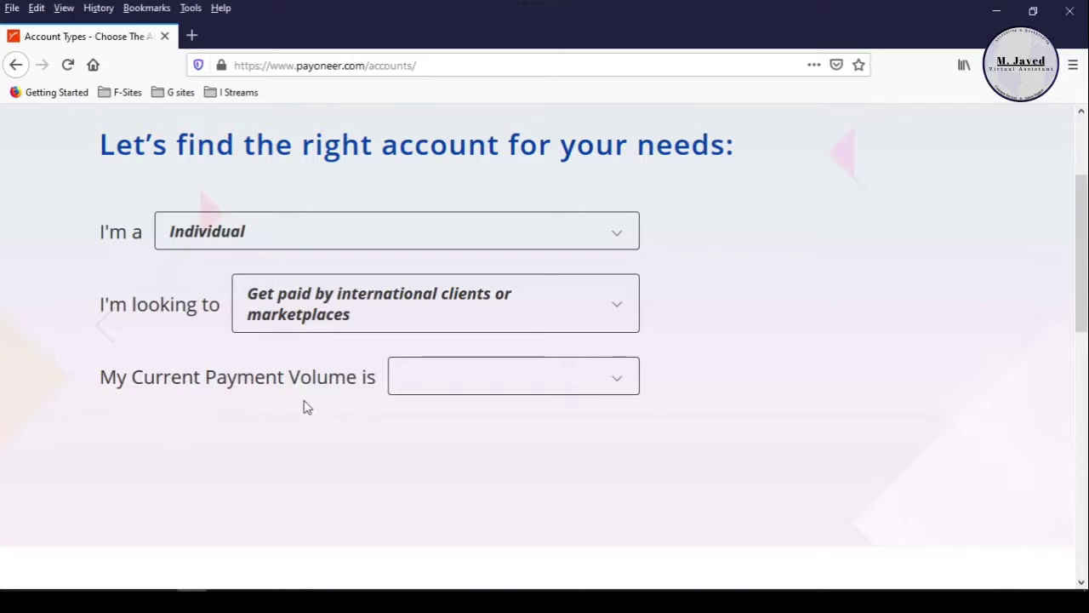
{"action": "left_click", "coordinate": [623, 389]}
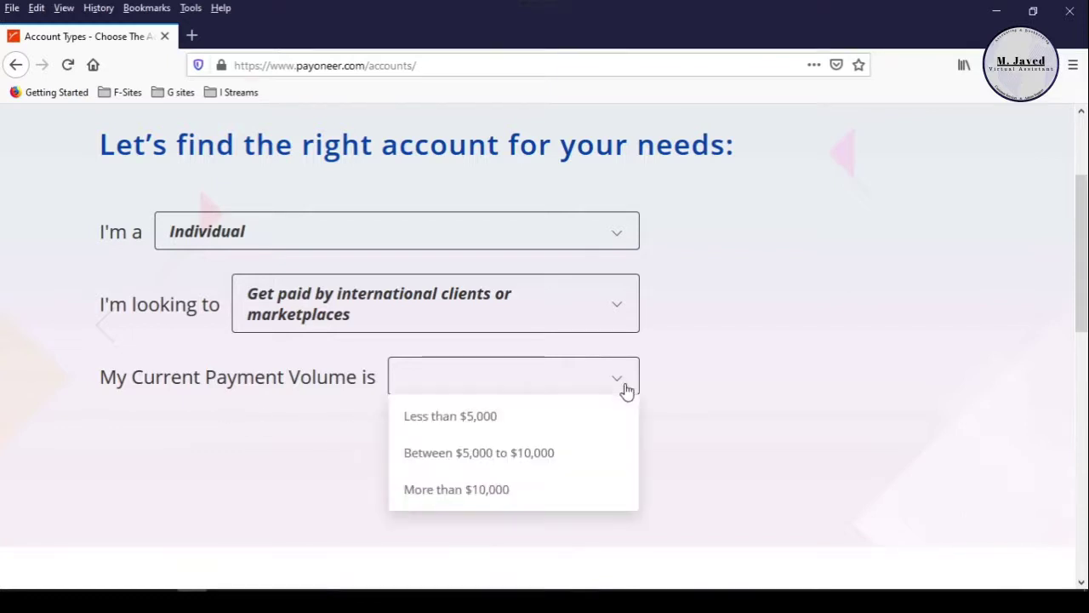
{"action": "left_click", "coordinate": [615, 426]}
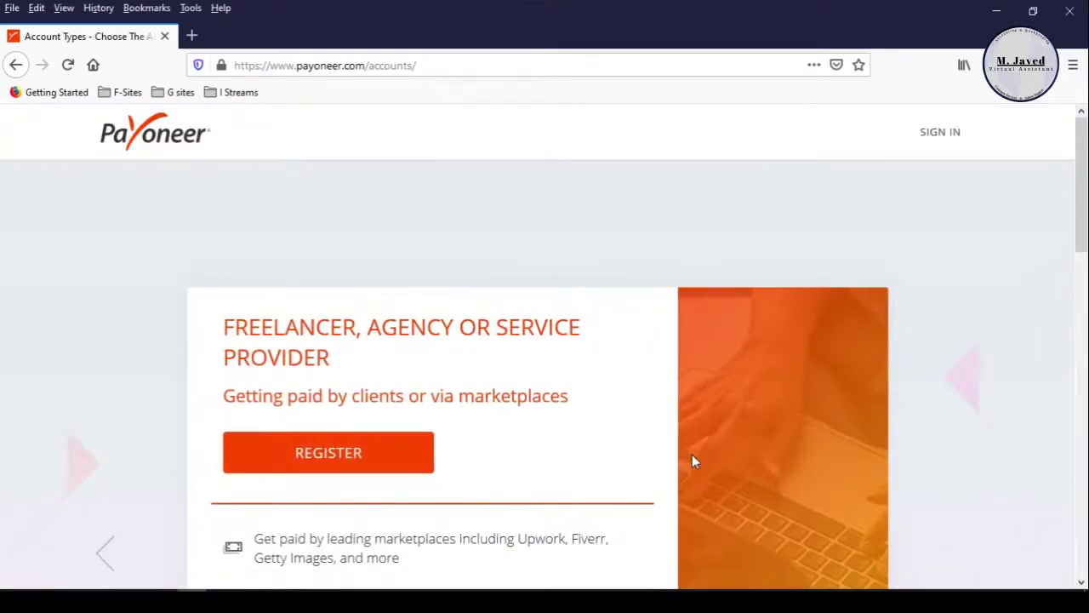
Scroll down to the Freelancer, Agency or Service Provider account's Register offer.
{"action": "scroll", "coordinate": [736, 342], "scroll_direction": "down", "scroll_amount": 2}
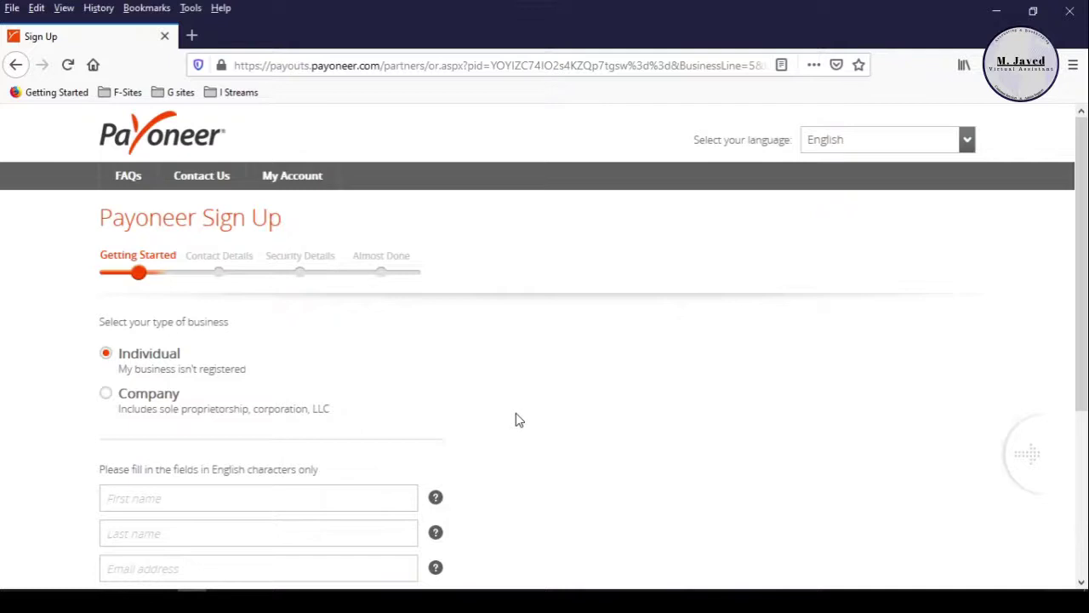
Scroll through the Sign Up form's Getting Started fields.
{"action": "scroll", "coordinate": [517, 419], "scroll_direction": "down", "scroll_amount": 3}
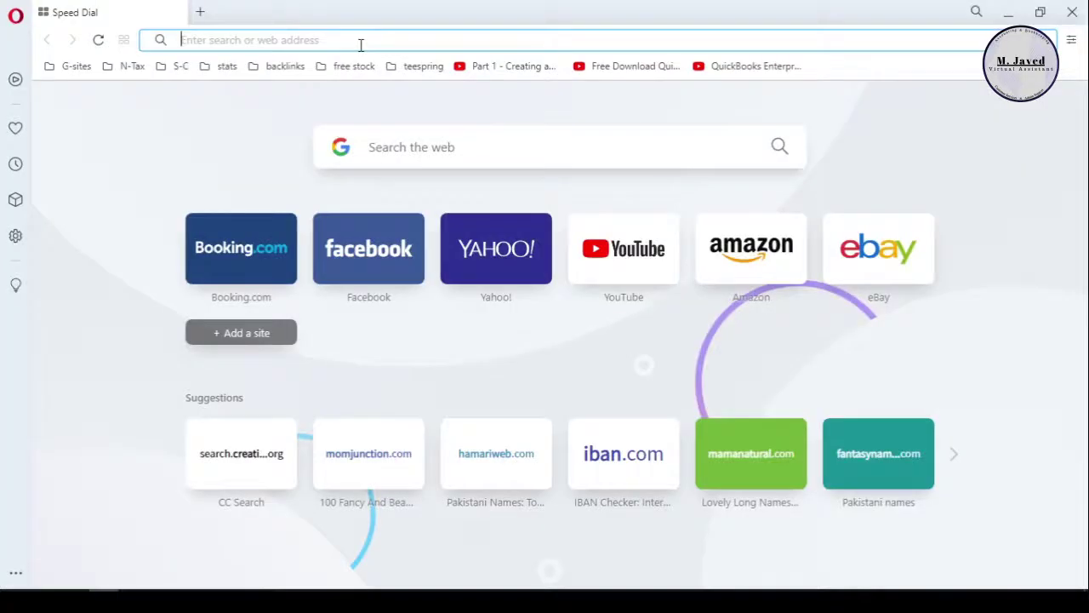
Search Google for the Islamabad zip code.
{"action": "type", "text": "Islamabad zipcod"}
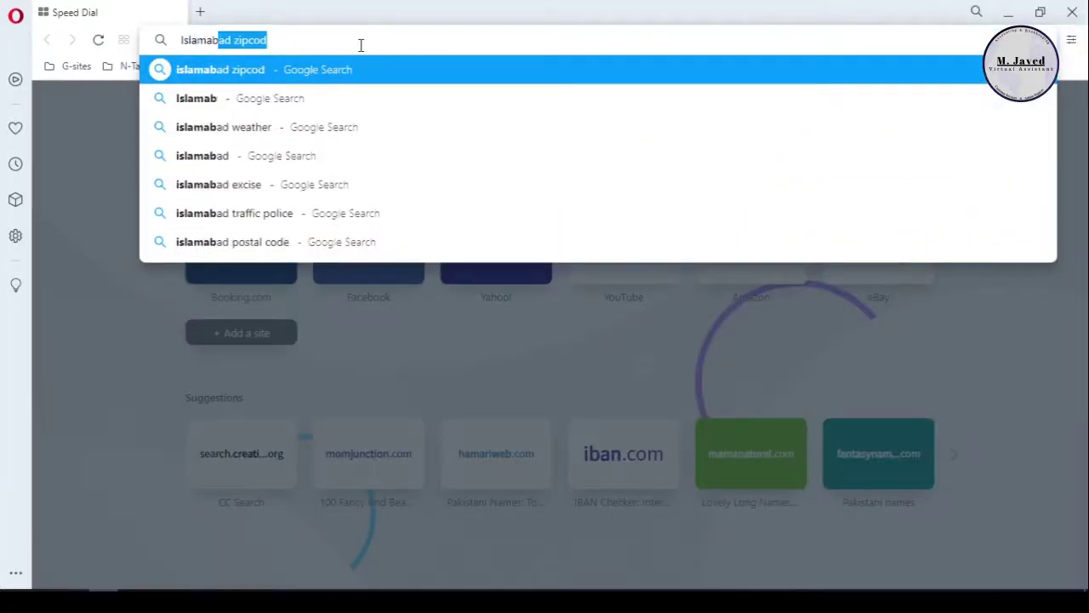
{"action": "key", "text": "Return"}
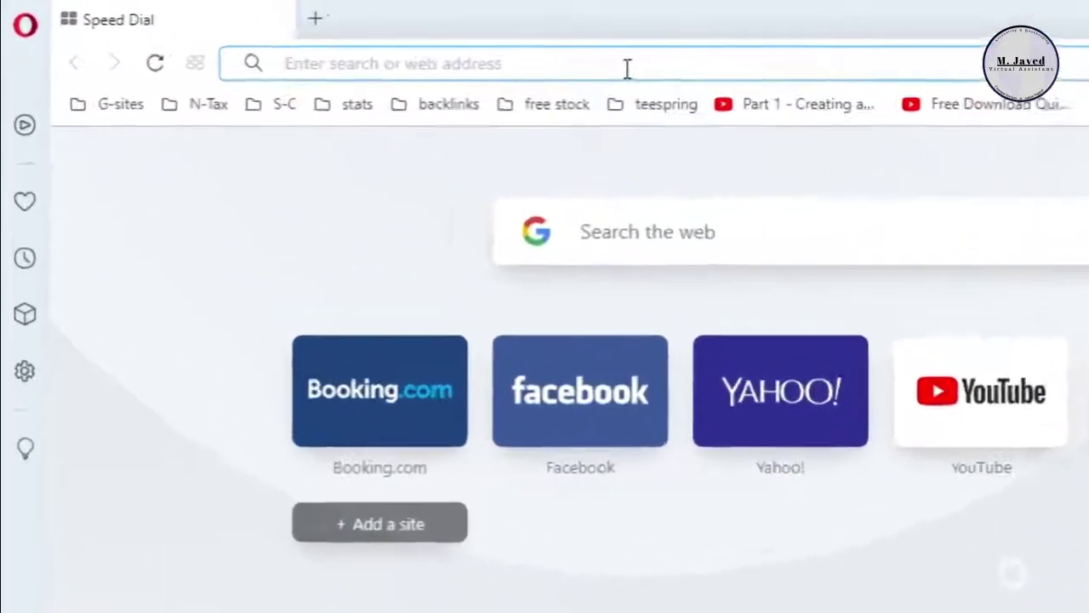
Search 'test a new password' and open the My1Login, Comparitech and other checkers in new tabs.
{"action": "type", "text": "test a"}
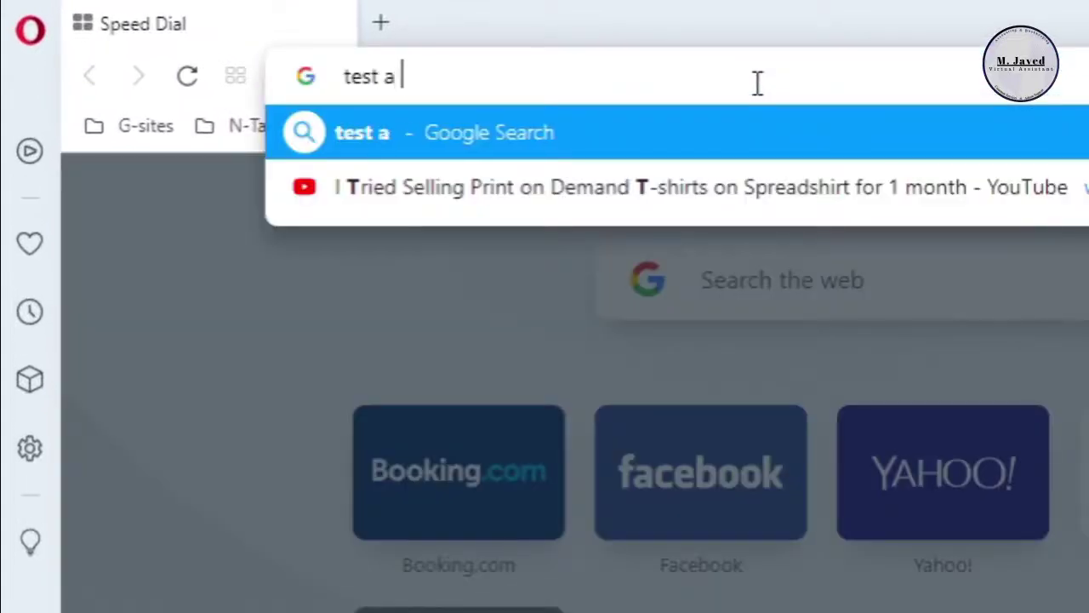
{"action": "type", "text": " new password"}
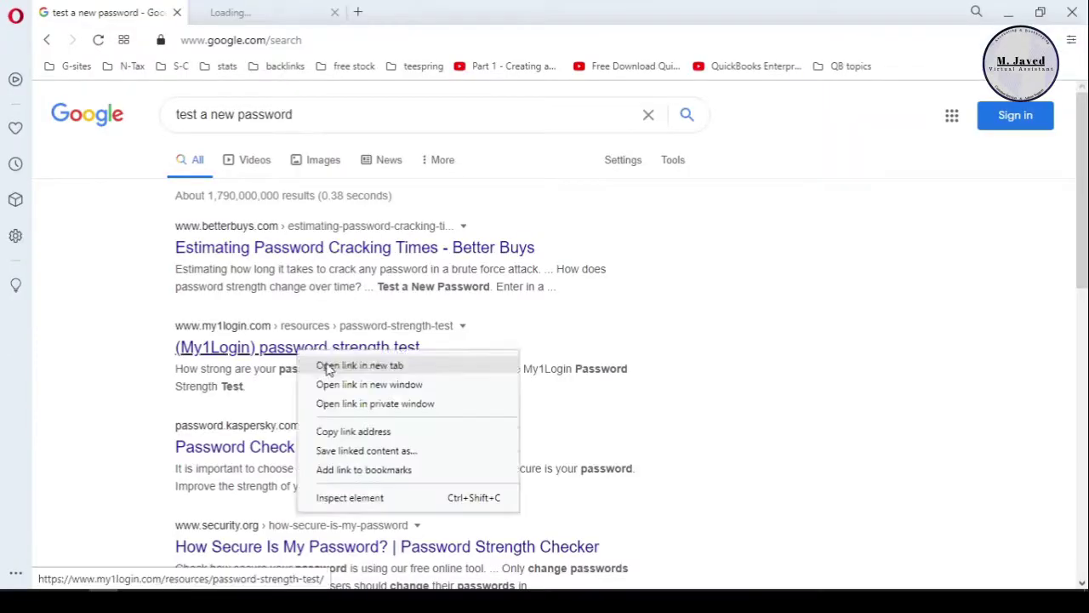
{"action": "left_click", "coordinate": [340, 365]}
{"action": "middle_click", "coordinate": [278, 447]}
{"action": "scroll", "coordinate": [384, 406], "scroll_direction": "down", "scroll_amount": 1}
{"action": "scroll", "coordinate": [384, 406], "scroll_direction": "down", "scroll_amount": 2}
{"action": "right_click", "coordinate": [367, 478]}
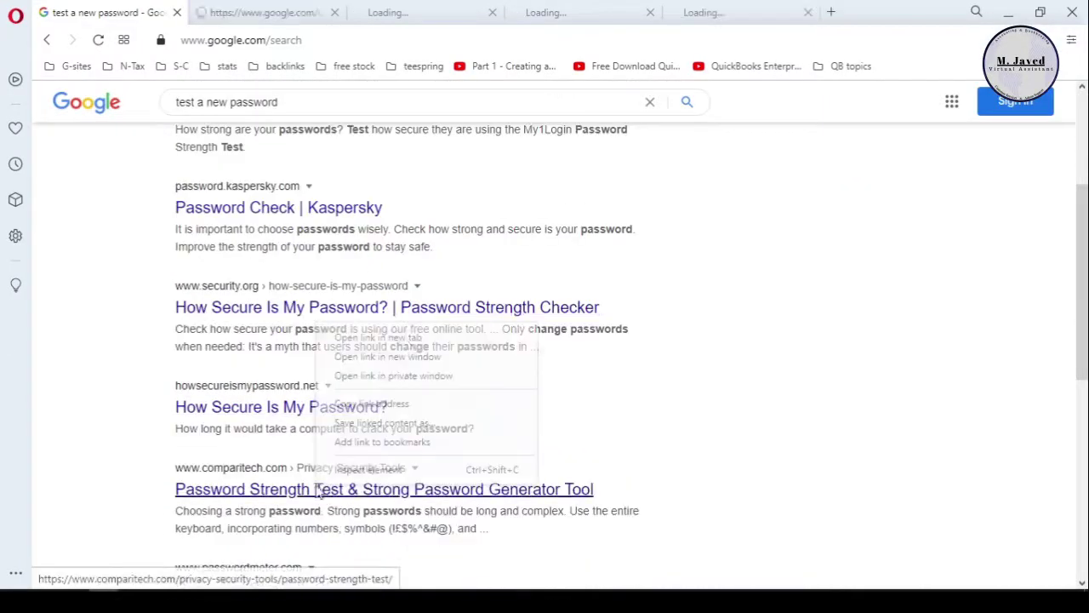
{"action": "left_click", "coordinate": [366, 333]}
{"action": "scroll", "coordinate": [294, 170], "scroll_direction": "up", "scroll_amount": 3}
{"action": "key", "text": "ctrl+Tab"}
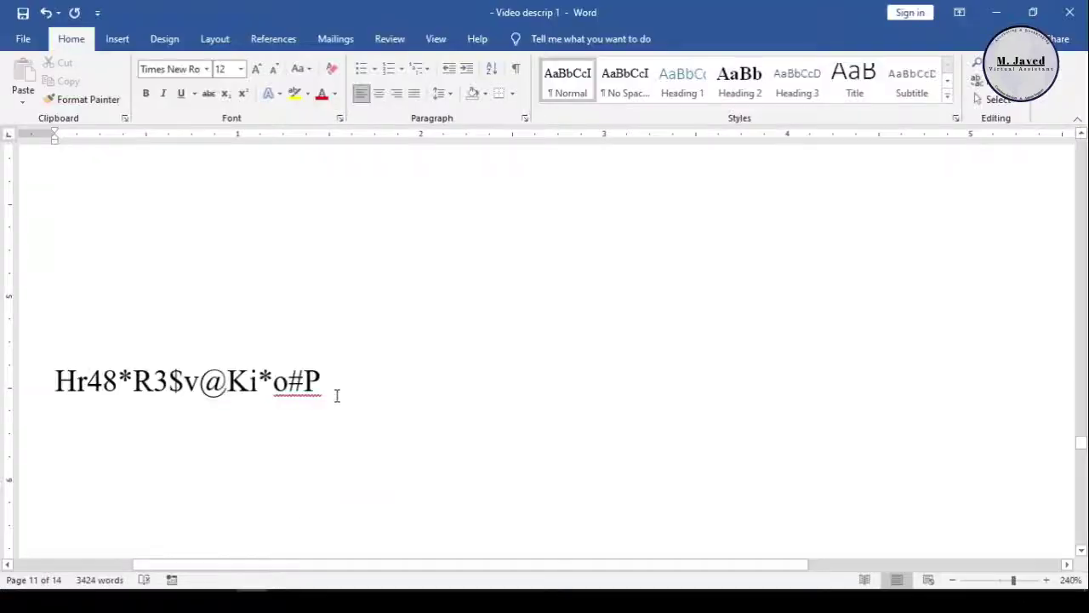
Copy the sample password from the Word document.
{"action": "left_click_drag", "start_coordinate": [337, 395], "coordinate": [72, 397]}
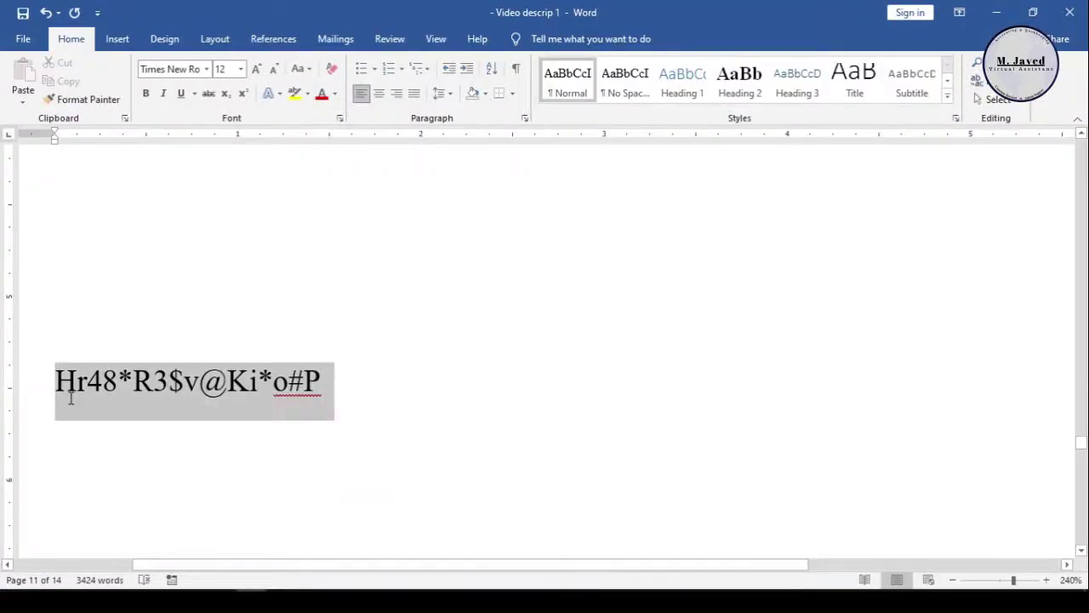
{"action": "right_click", "coordinate": [134, 408]}
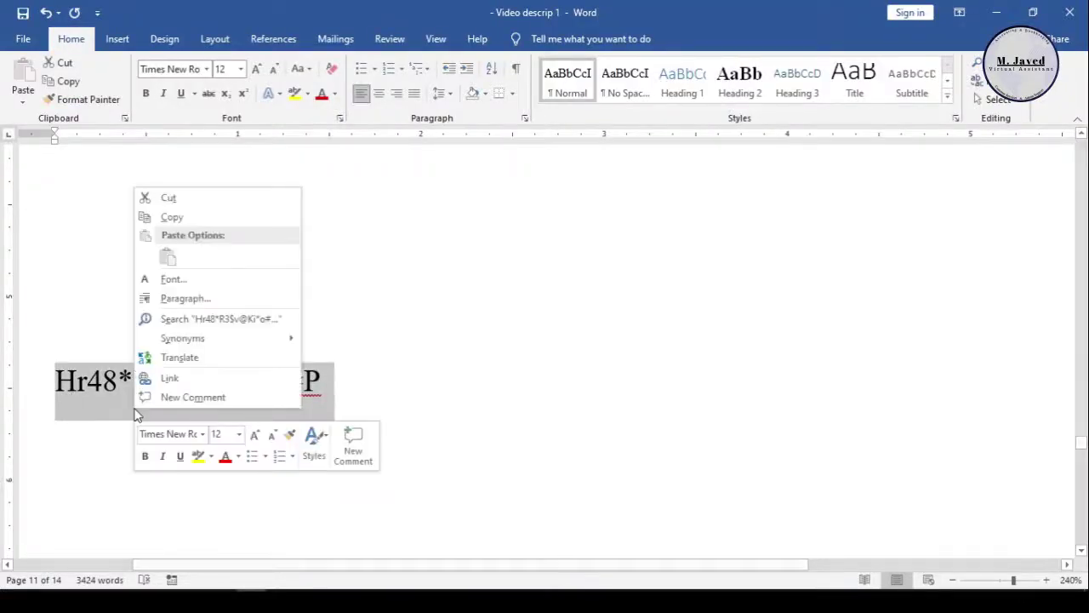
{"action": "left_click", "coordinate": [189, 217]}
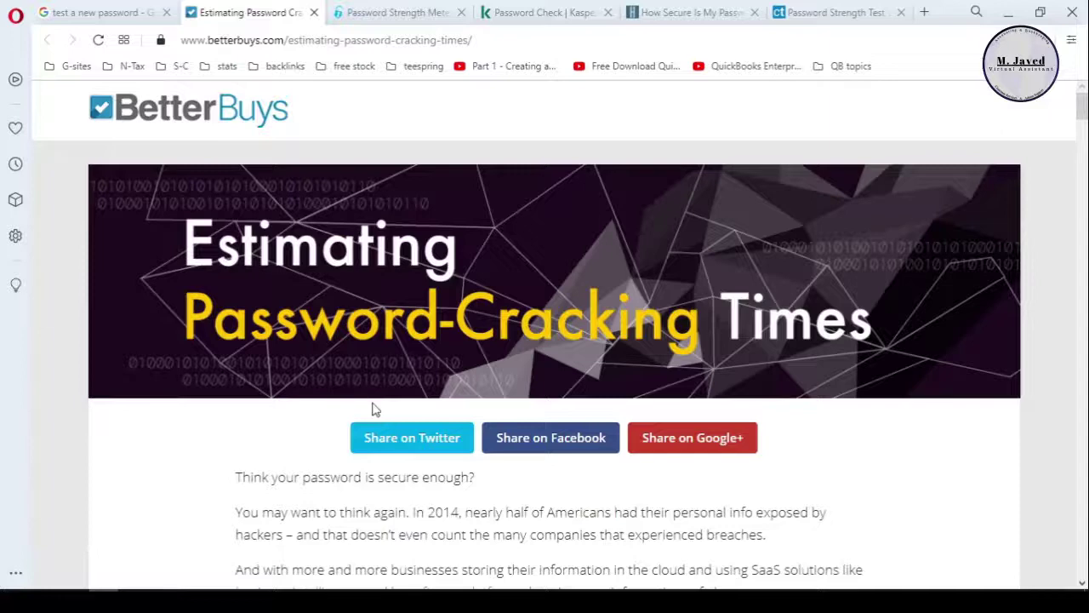
{"action": "scroll", "coordinate": [380, 365], "scroll_direction": "down", "scroll_amount": 10}
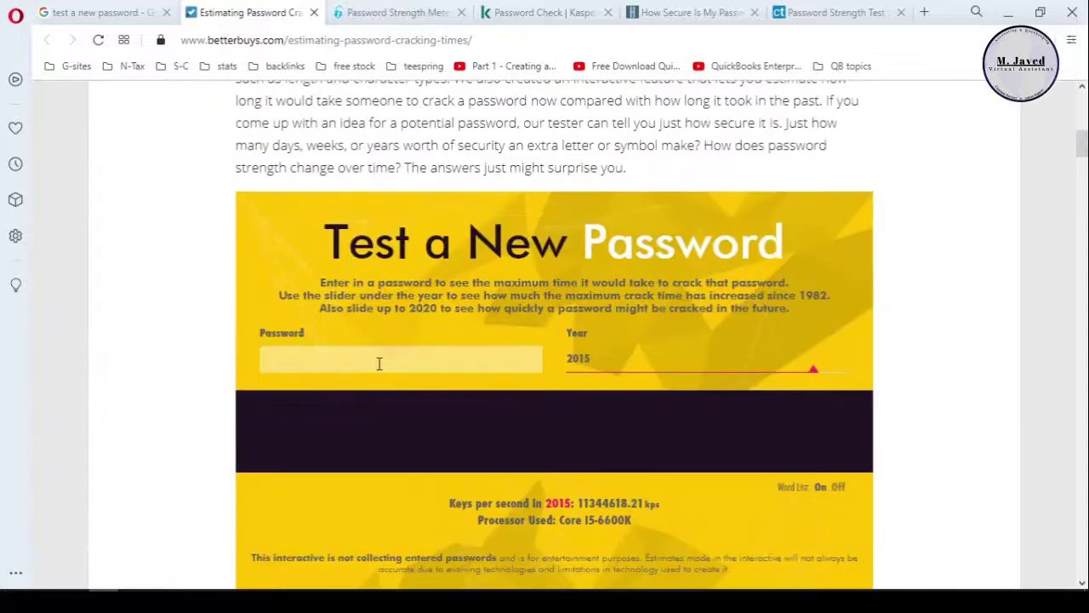
Paste the password into the BetterBuys and my1login strength checkers.
{"action": "right_click", "coordinate": [380, 363]}
{"action": "left_click", "coordinate": [491, 328]}
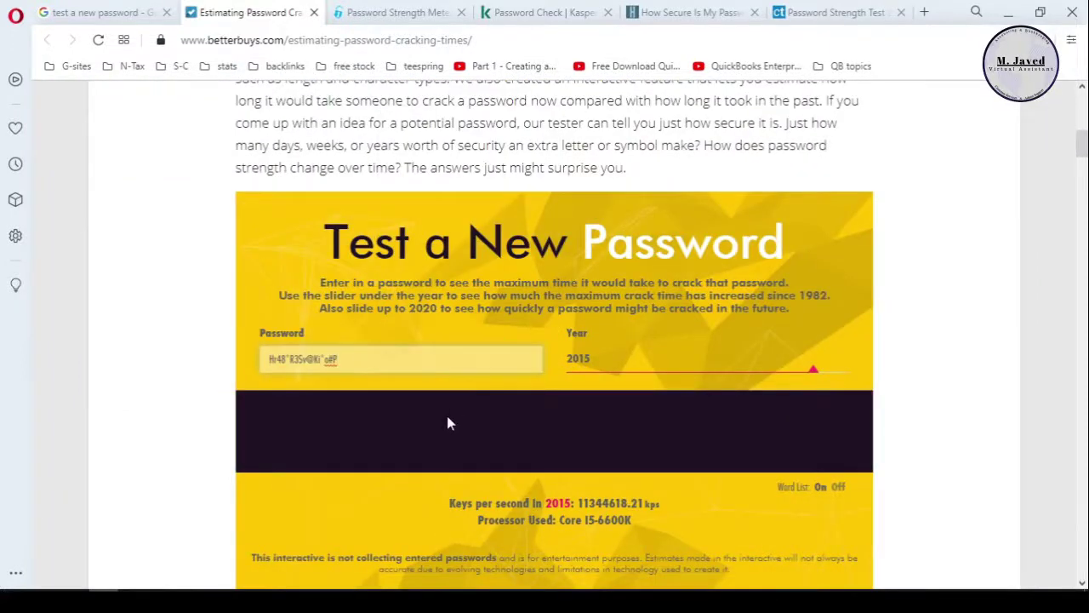
{"action": "scroll", "coordinate": [447, 415], "scroll_direction": "down", "scroll_amount": 1}
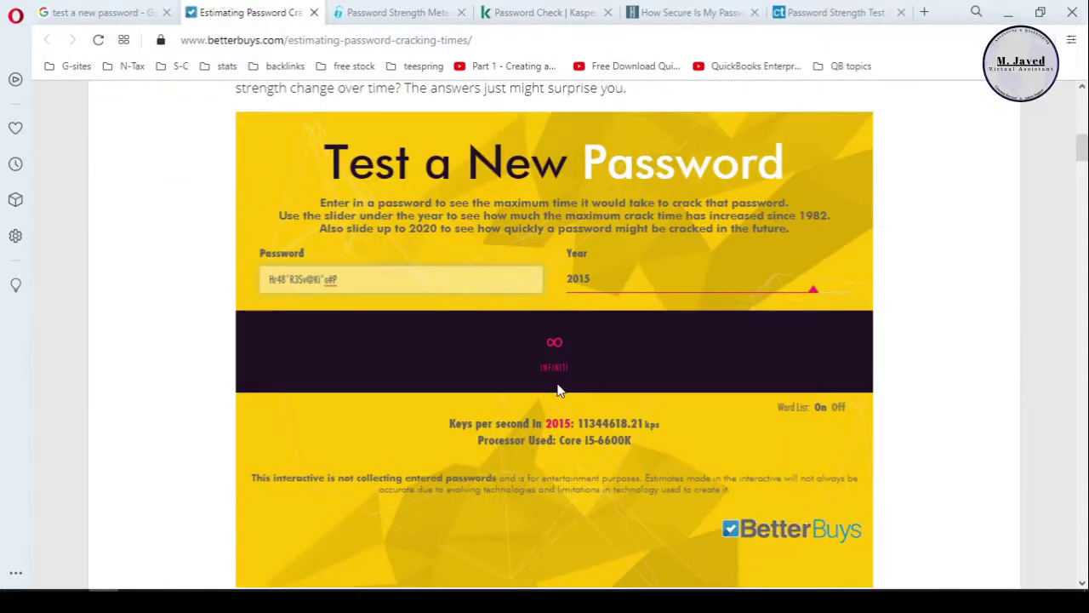
{"action": "left_click", "coordinate": [396, 12]}
{"action": "right_click", "coordinate": [364, 390]}
{"action": "left_click", "coordinate": [400, 268]}
{"action": "scroll", "coordinate": [479, 307], "scroll_direction": "down", "scroll_amount": 1}
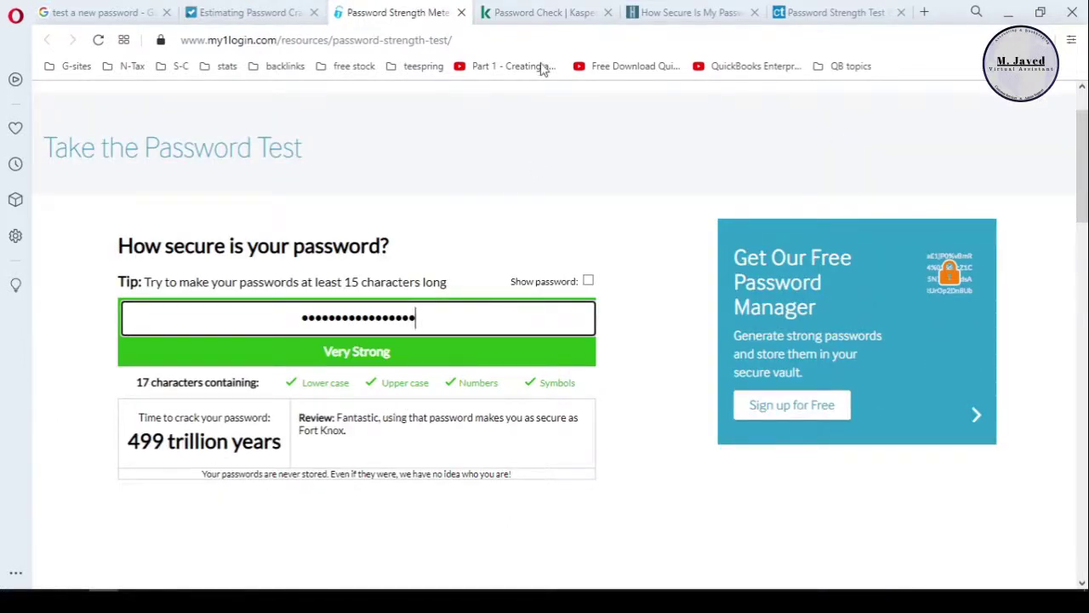
Paste the password into Kaspersky's checker, briefly showing it in plain text.
{"action": "left_click", "coordinate": [544, 12]}
{"action": "scroll", "coordinate": [467, 411], "scroll_direction": "down", "scroll_amount": 1}
{"action": "left_click", "coordinate": [448, 396]}
{"action": "scroll", "coordinate": [447, 396], "scroll_direction": "down", "scroll_amount": 2}
{"action": "key", "text": "ctrl+v"}
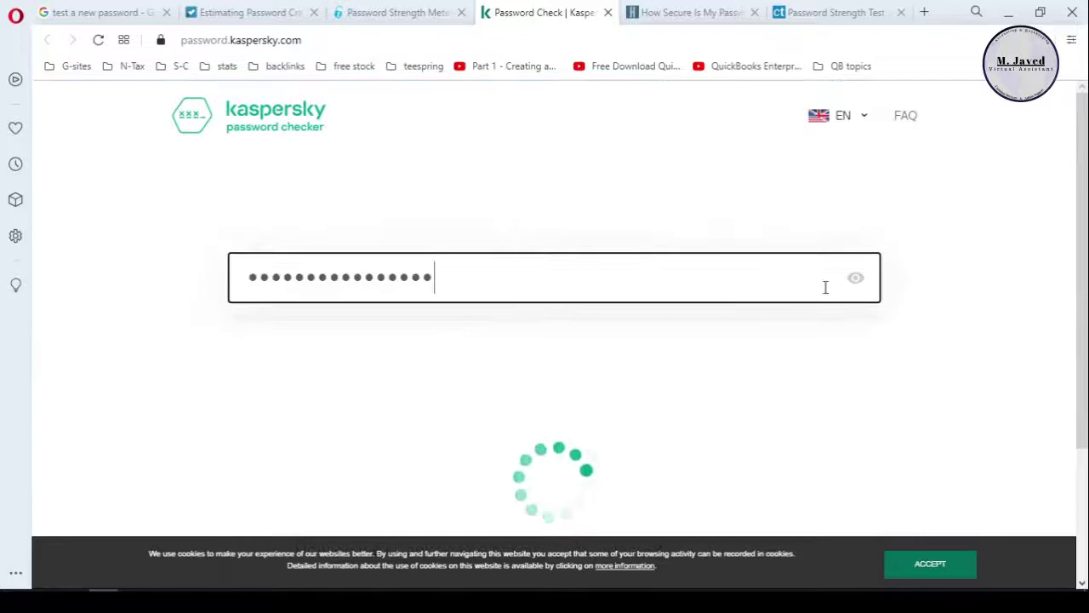
{"action": "scroll", "coordinate": [851, 280], "scroll_direction": "down", "scroll_amount": 1}
{"action": "left_click", "coordinate": [856, 197]}
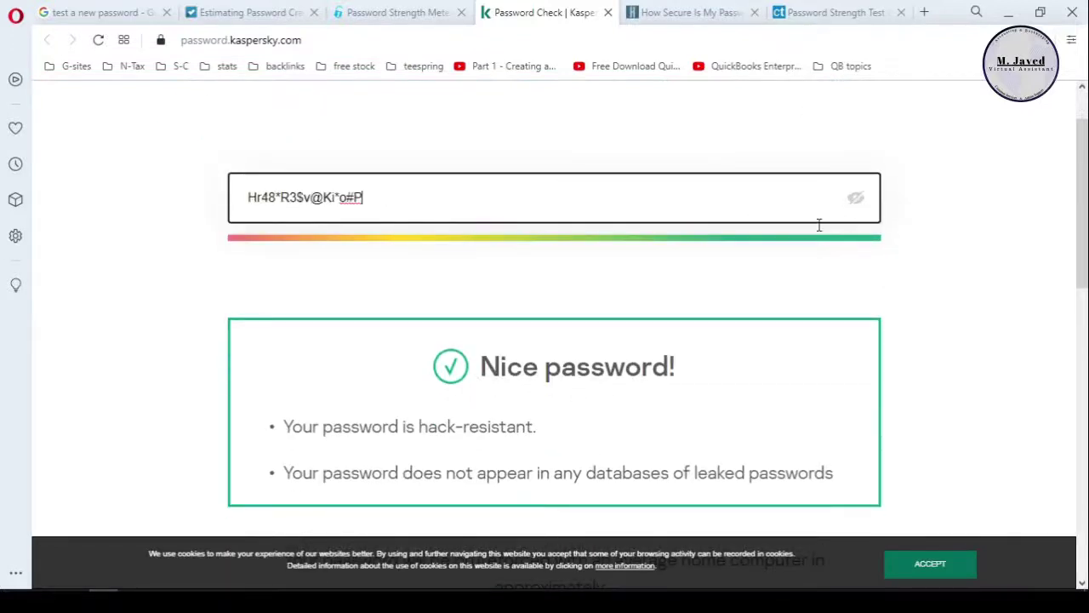
{"action": "left_click", "coordinate": [855, 198]}
Test the password on How Secure Is My Password and Comparitech, rating up to 16 quadrillion years.
{"action": "key", "text": "ctrl+Tab"}
{"action": "scroll", "coordinate": [557, 241], "scroll_direction": "down", "scroll_amount": 1}
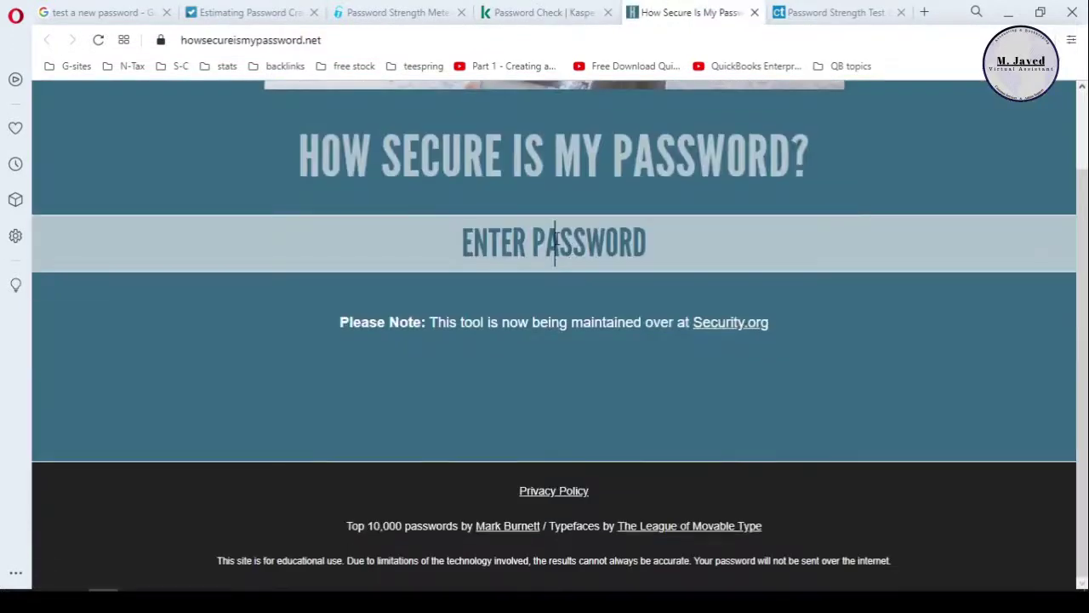
{"action": "right_click", "coordinate": [555, 242]}
{"action": "left_click", "coordinate": [633, 365]}
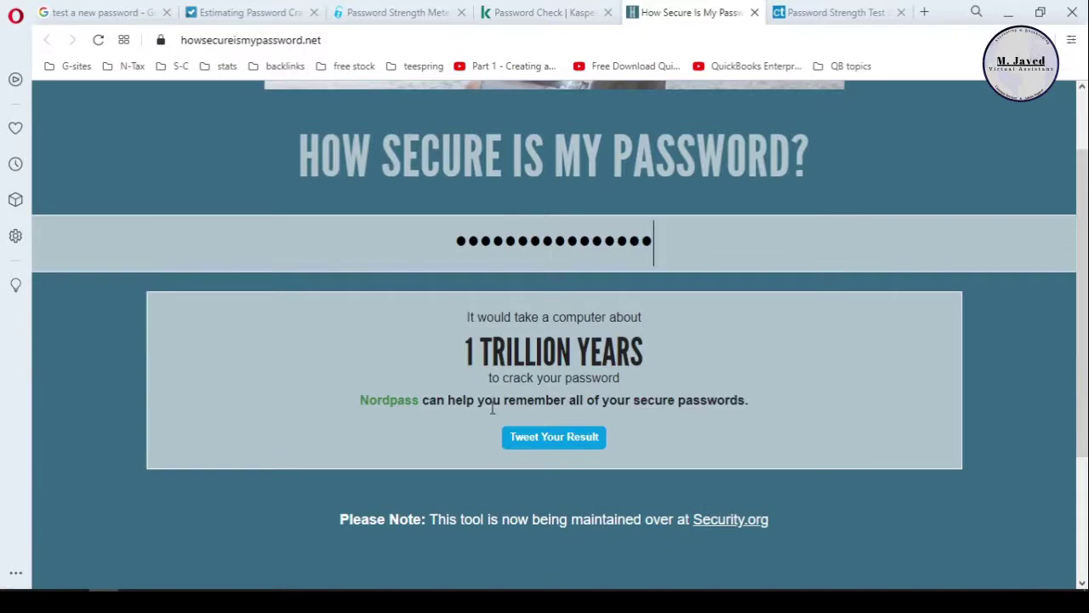
{"action": "scroll", "coordinate": [595, 357], "scroll_direction": "up", "scroll_amount": 1}
{"action": "key", "text": "ctrl+Tab"}
{"action": "scroll", "coordinate": [545, 349], "scroll_direction": "down", "scroll_amount": 2}
{"action": "right_click", "coordinate": [555, 345]}
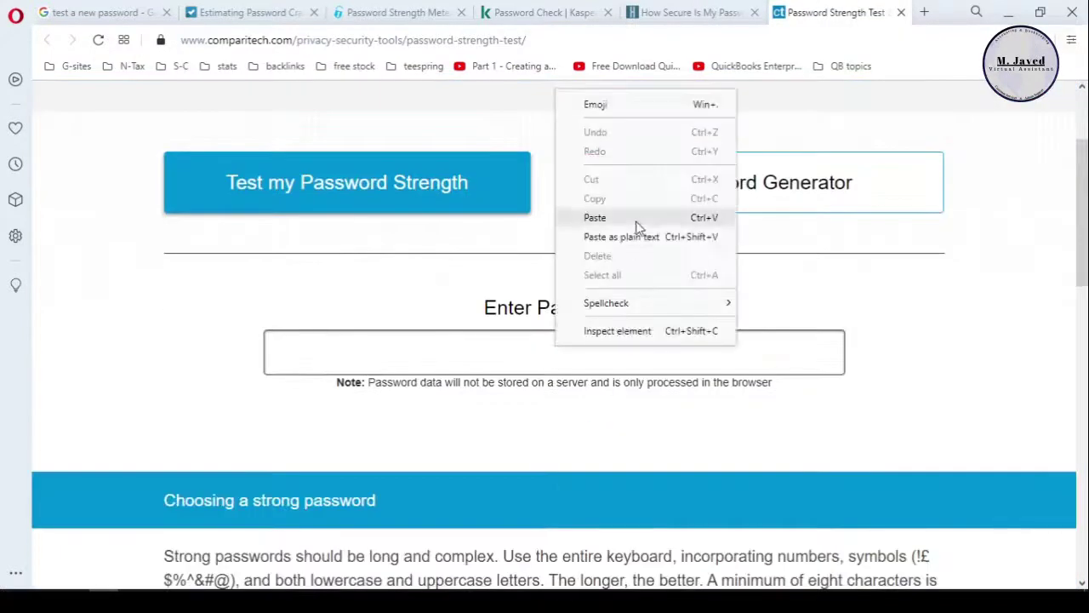
{"action": "left_click", "coordinate": [635, 221]}
{"action": "scroll", "coordinate": [518, 349], "scroll_direction": "down", "scroll_amount": 1}
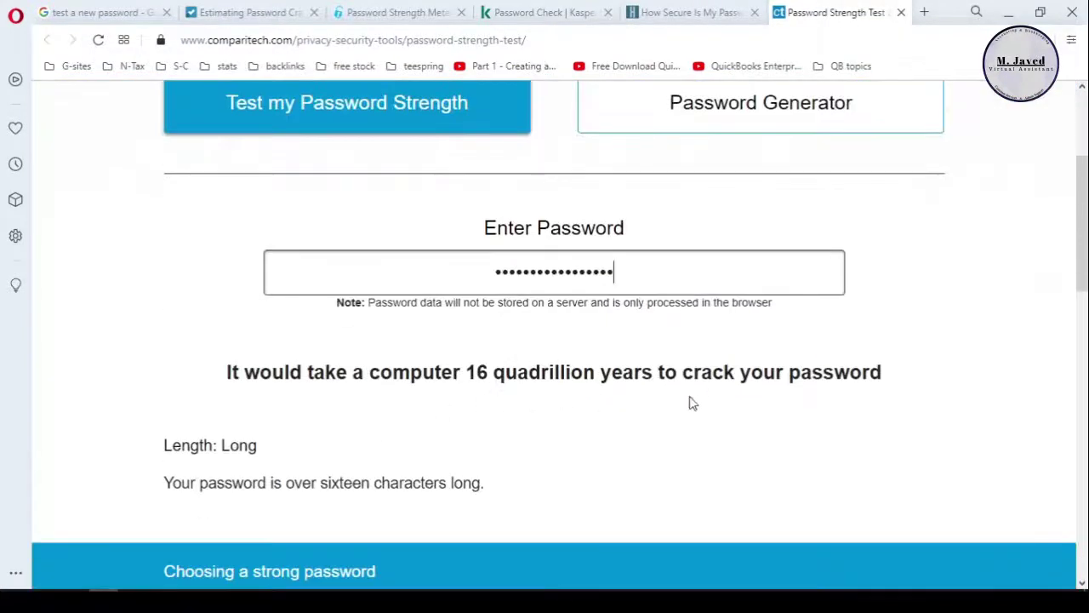
{"action": "scroll", "coordinate": [565, 302], "scroll_direction": "up", "scroll_amount": 1}
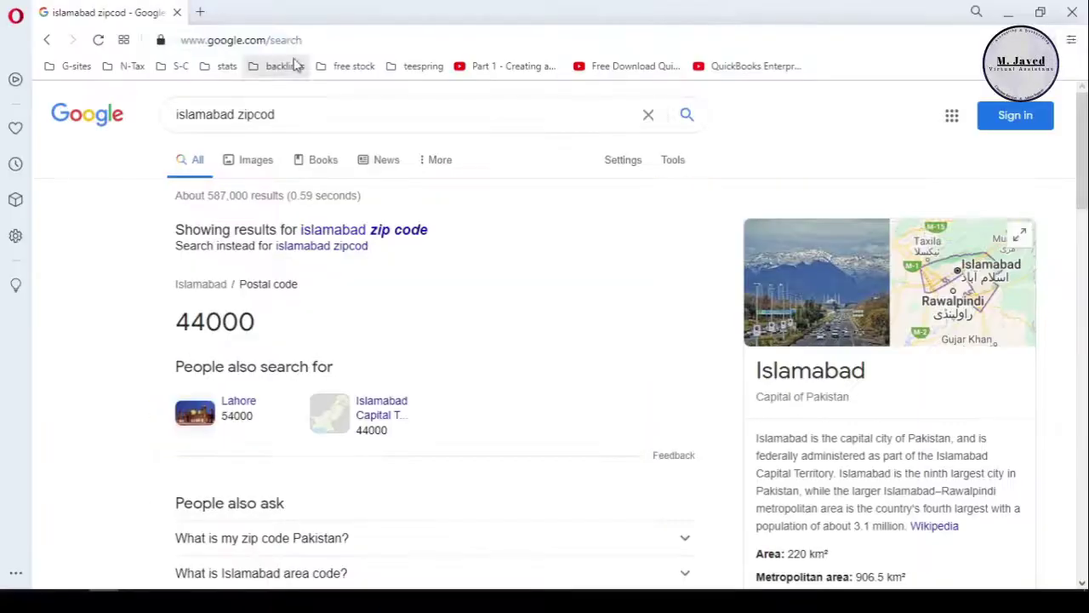
Search the web for Google Translate.
{"action": "left_click", "coordinate": [311, 42]}
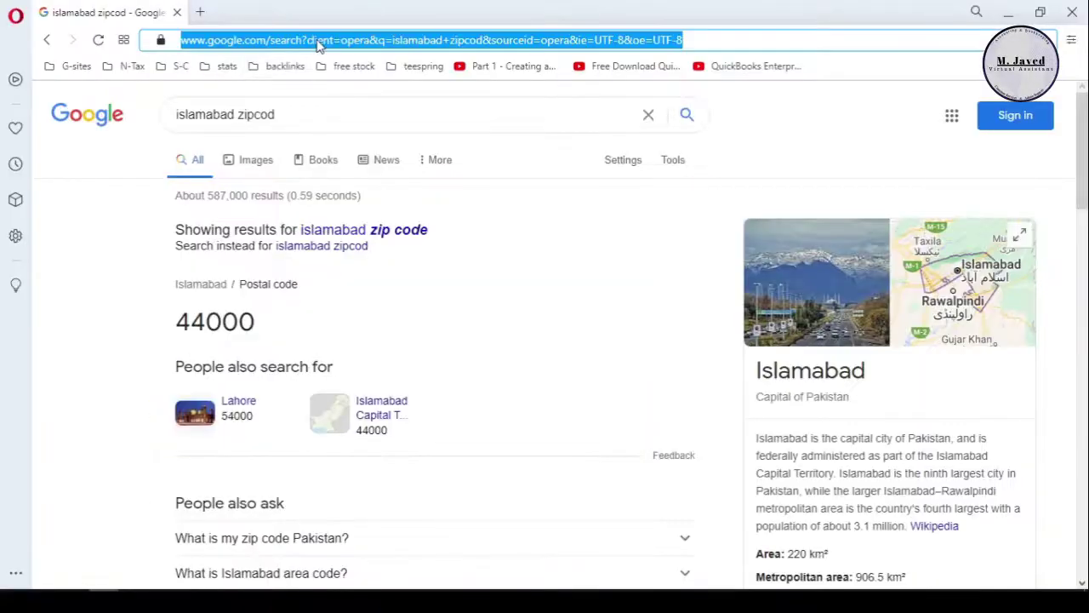
{"action": "type", "text": "google"}
{"action": "key", "text": "Return"}
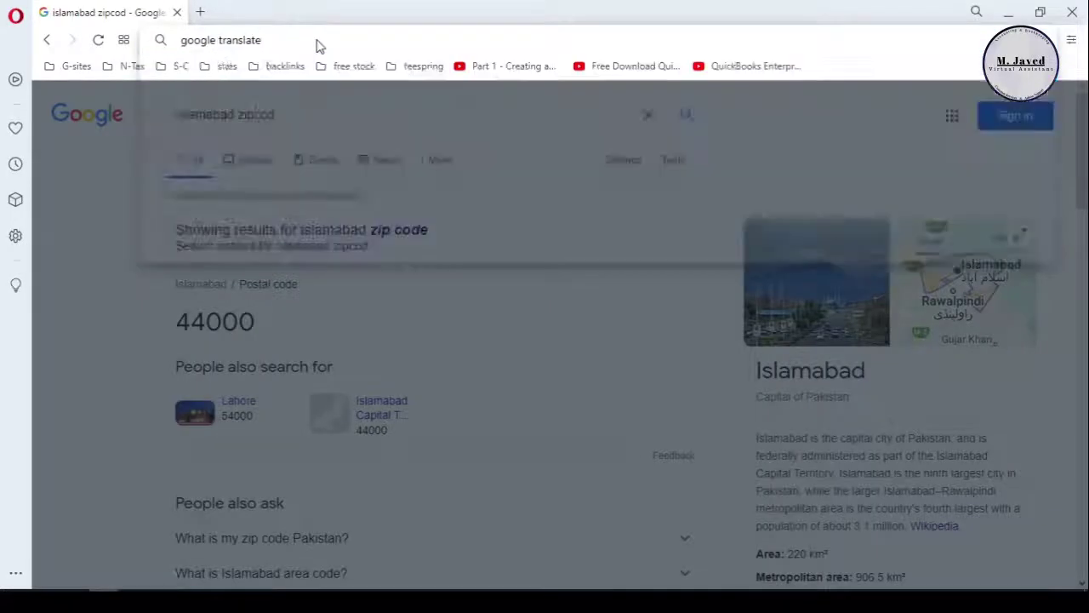
Translate the first name into Urdu and copy the translation.
{"action": "left_click", "coordinate": [298, 295]}
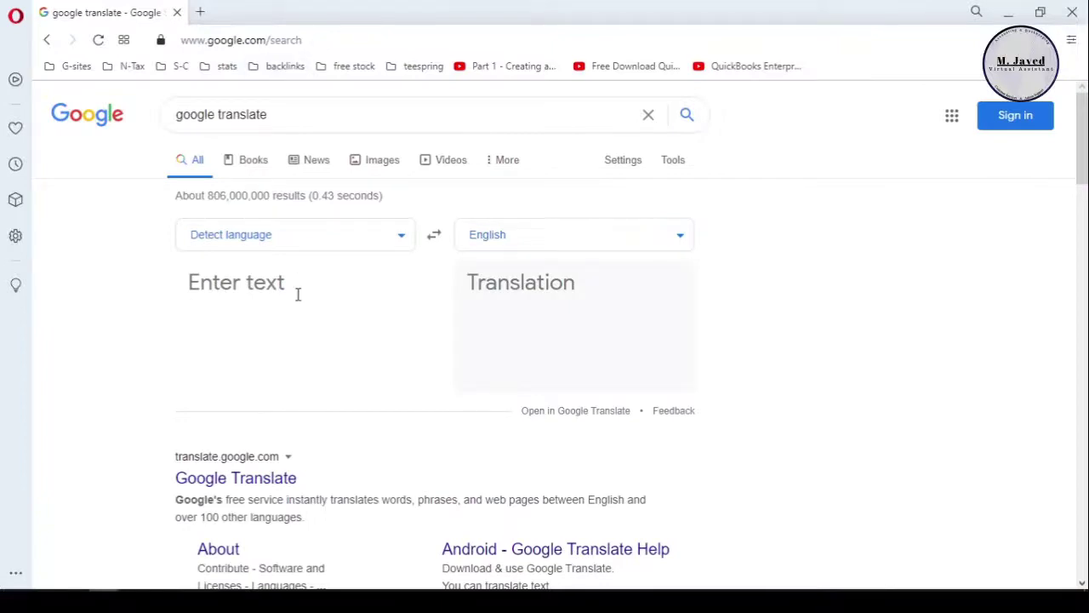
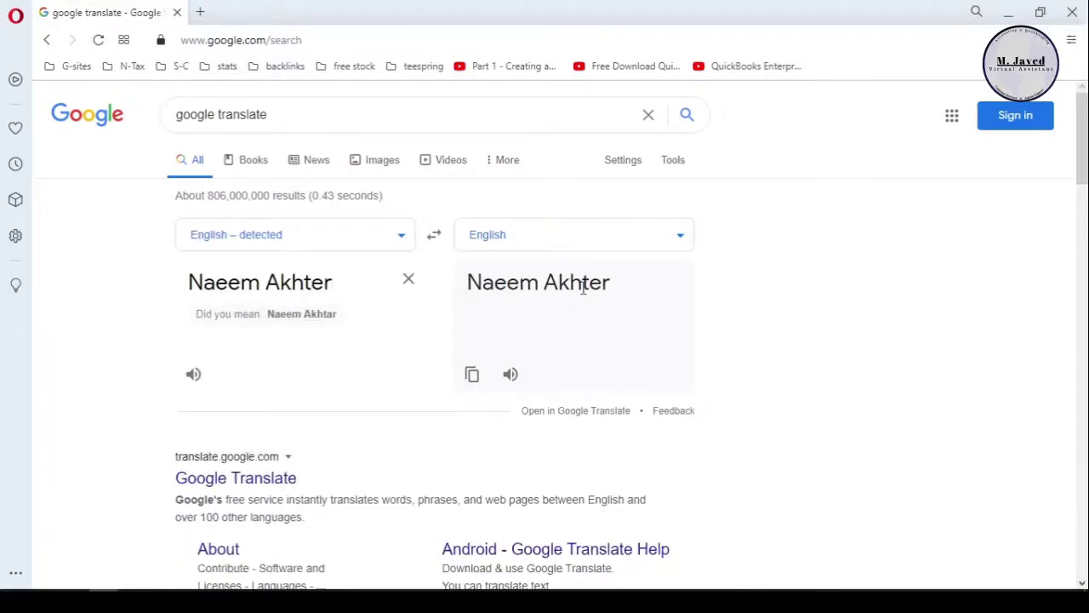
{"action": "left_click", "coordinate": [674, 244]}
{"action": "scroll", "coordinate": [590, 346], "scroll_direction": "down", "scroll_amount": 10}
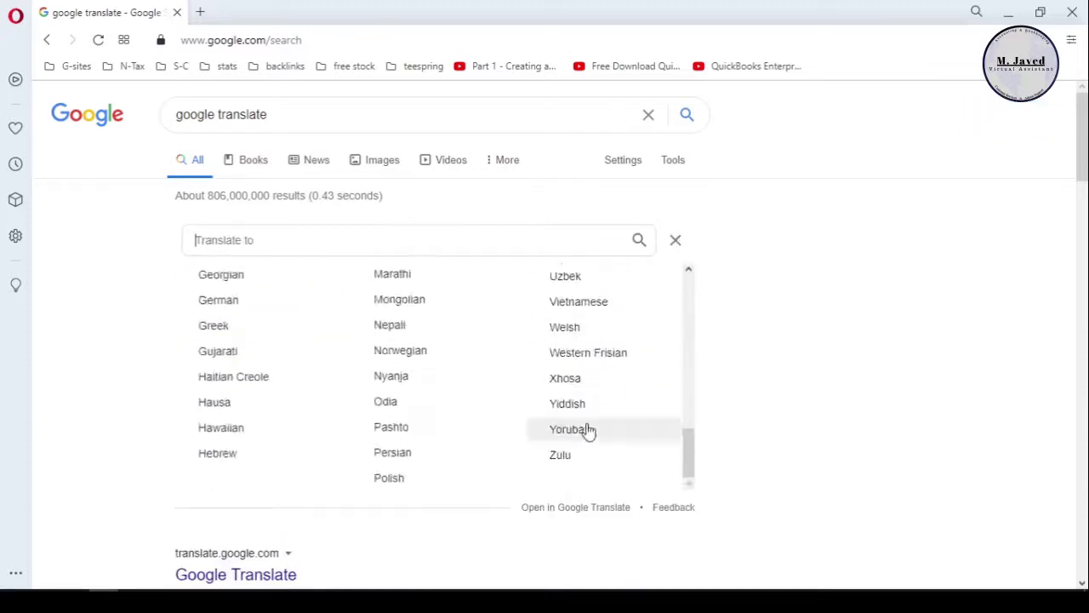
{"action": "scroll", "coordinate": [581, 350], "scroll_direction": "up", "scroll_amount": 1}
{"action": "left_click", "coordinate": [593, 221]}
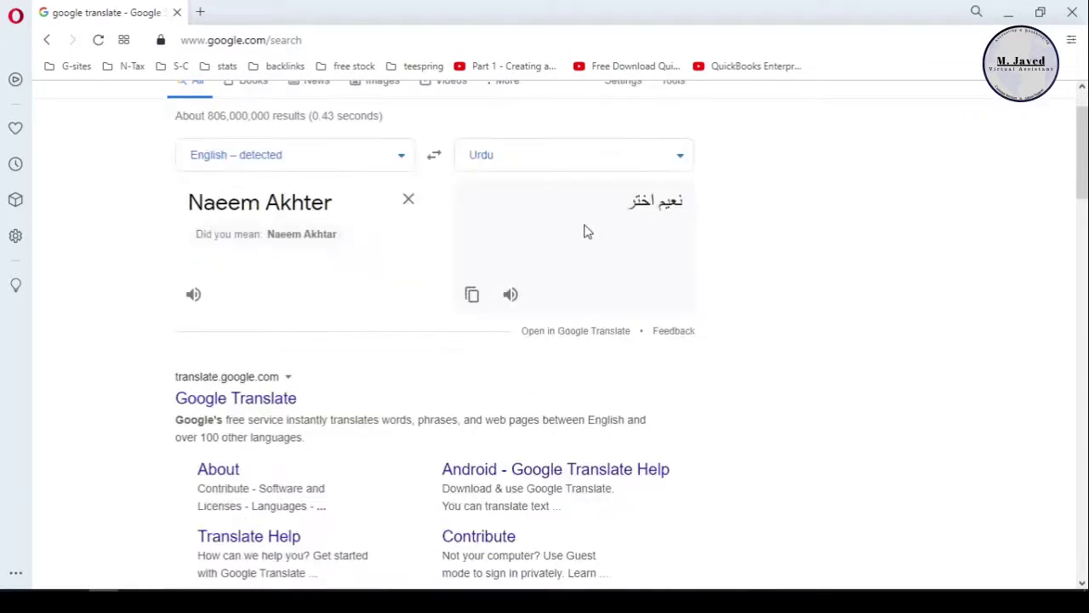
{"action": "left_click", "coordinate": [473, 297]}
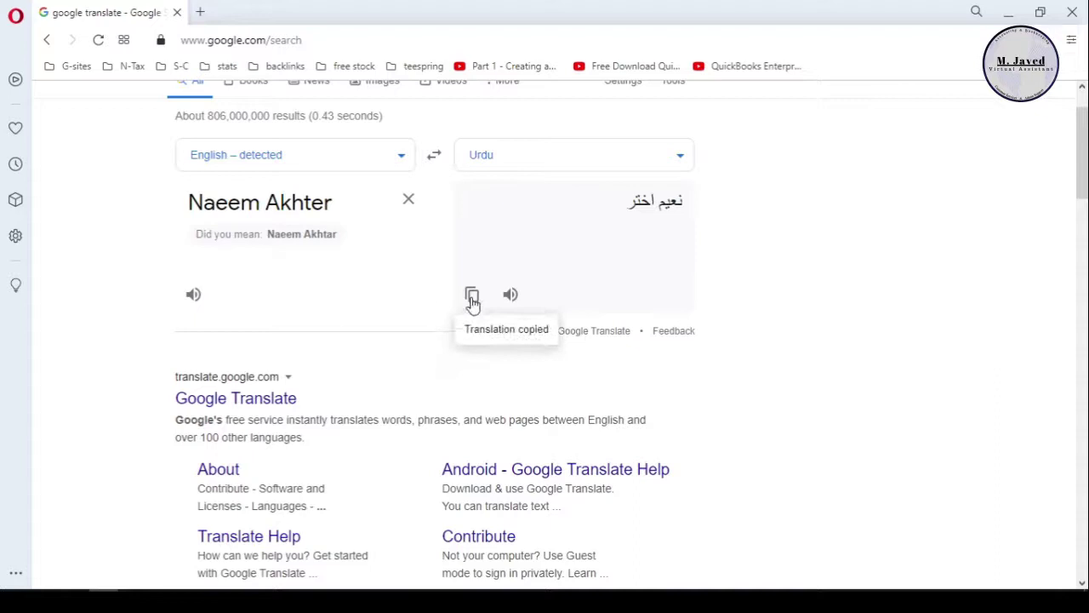
Translate the last name into Urdu and copy it.
{"action": "left_click", "coordinate": [409, 198]}
{"action": "type", "text": "Bhatti"}
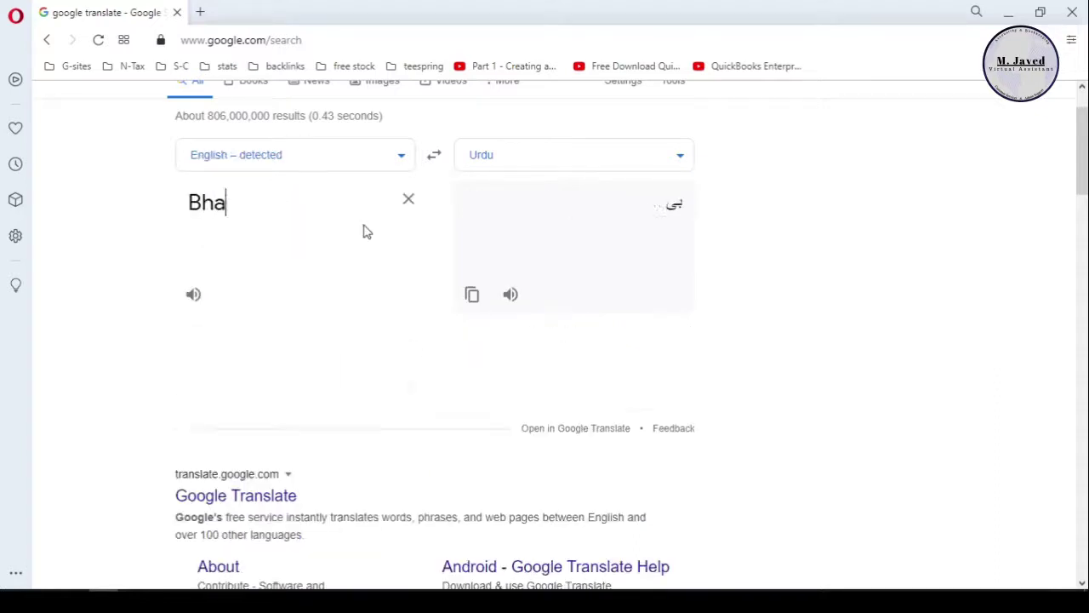
{"action": "left_click", "coordinate": [474, 296]}
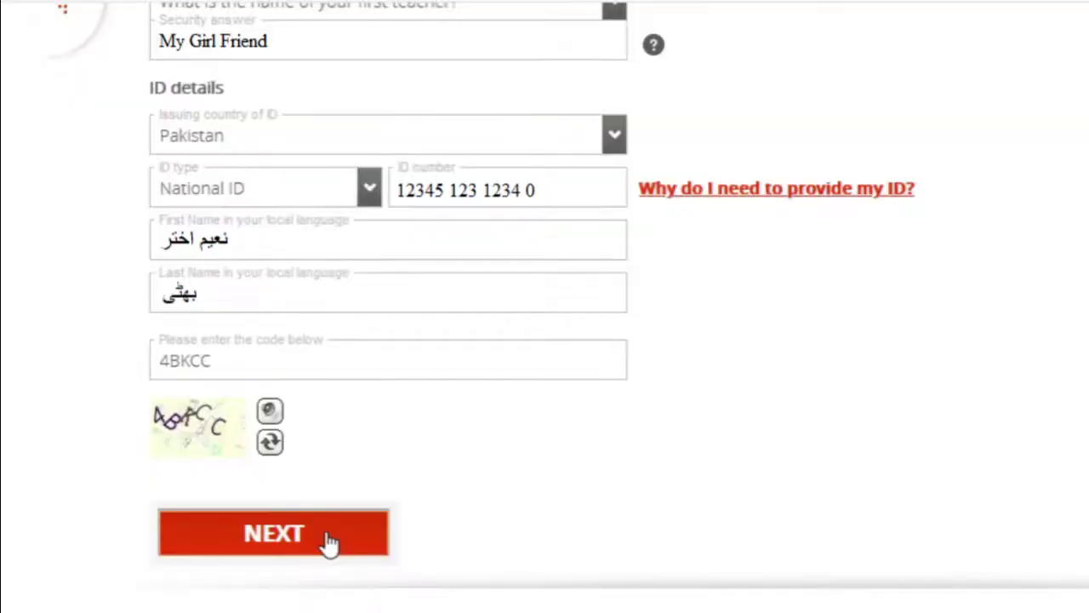
Continue to the Almost Done bank step and open the Bank Name list.
{"action": "left_click", "coordinate": [330, 542]}
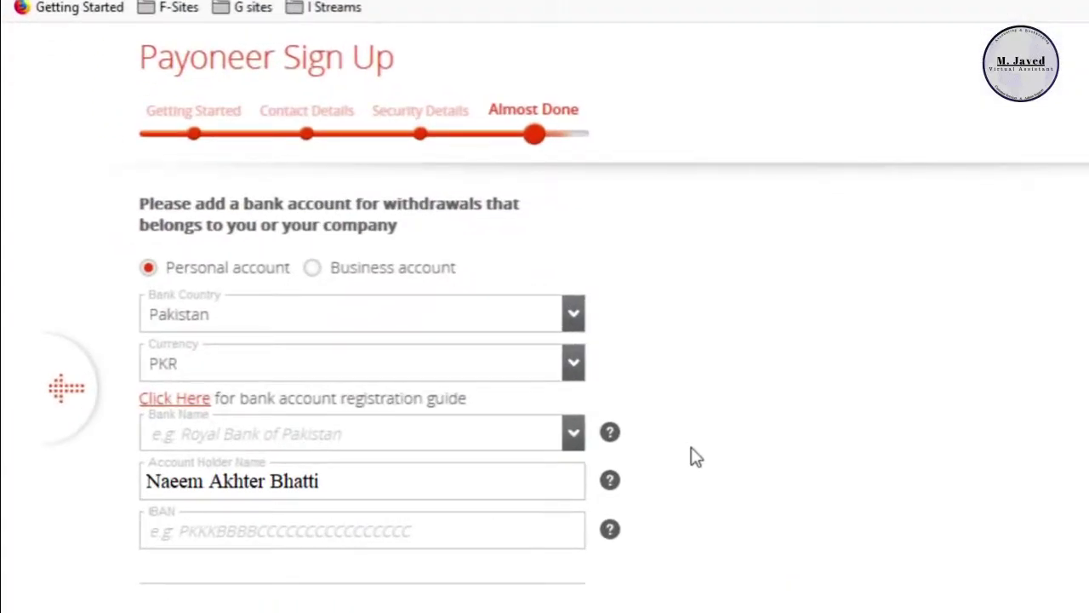
{"action": "scroll", "coordinate": [694, 457], "scroll_direction": "down", "scroll_amount": 1}
{"action": "left_click", "coordinate": [315, 340]}
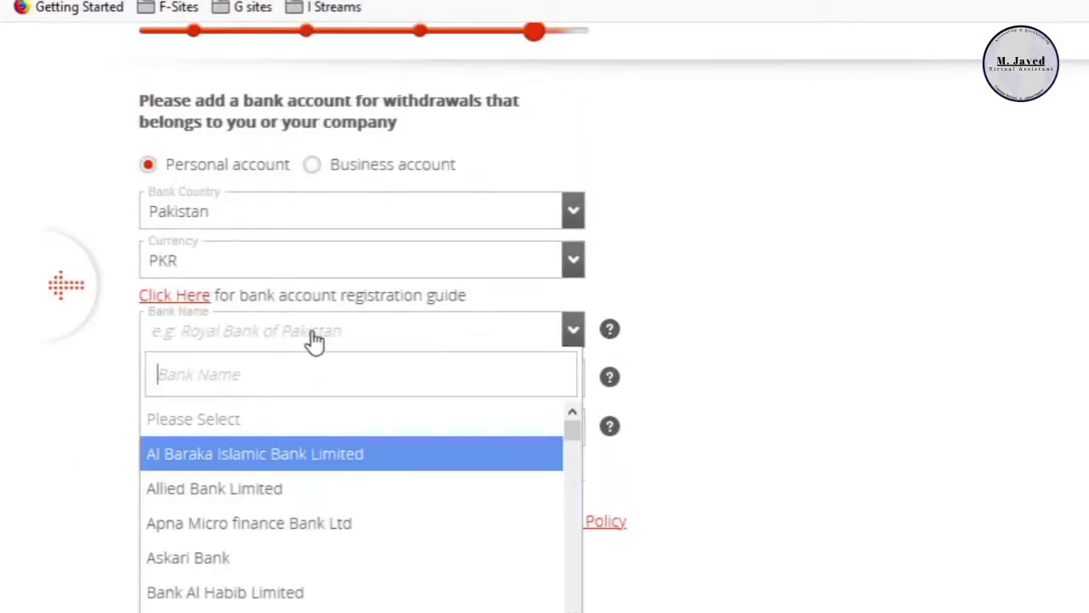